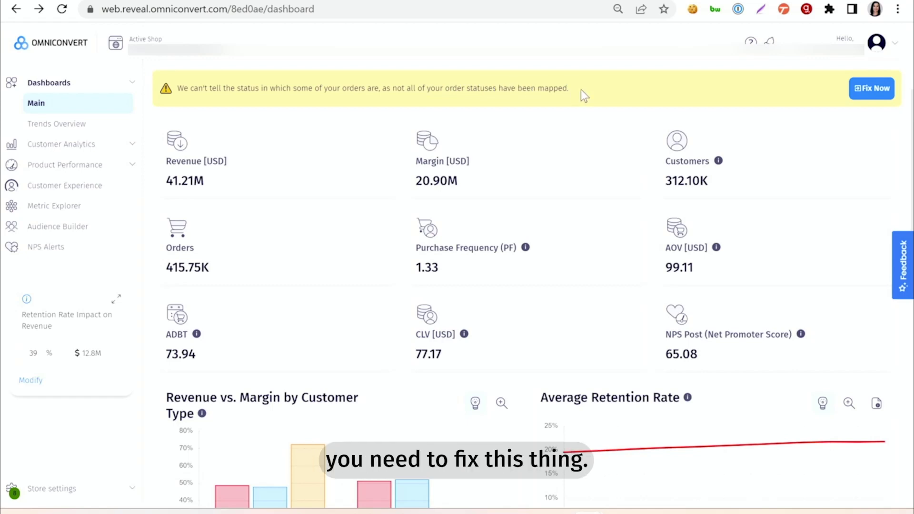
- Open Order Status Mapping from the Fix Now warning banner
{"action": "left_click", "coordinate": [872, 89]}
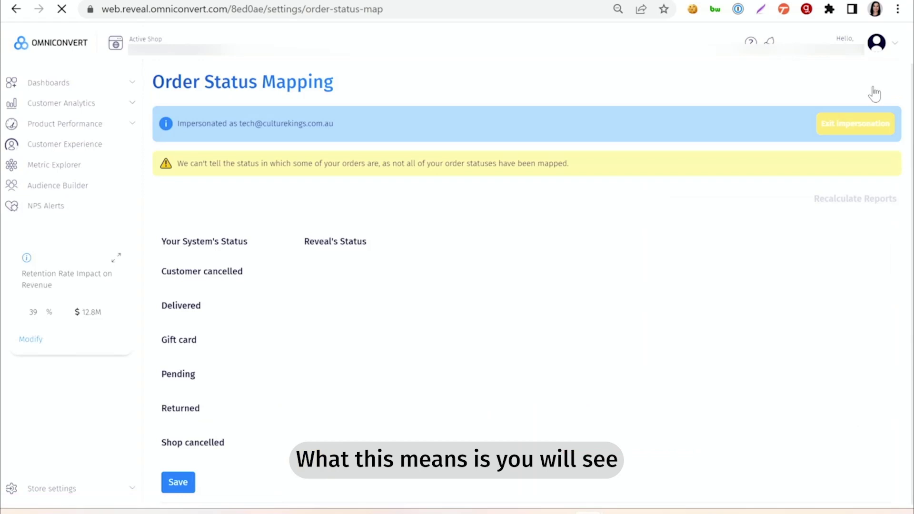
{"action": "scroll", "coordinate": [218, 196], "scroll_direction": "down", "scroll_amount": 1}
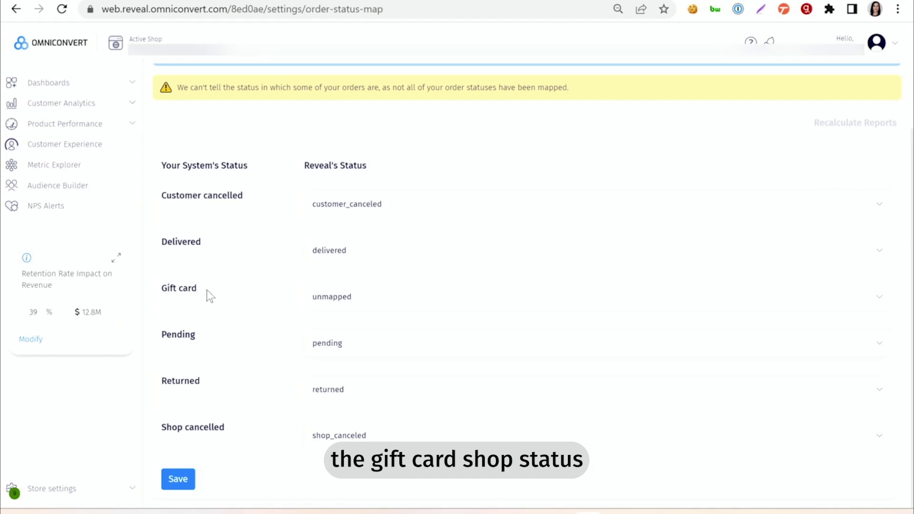
- Map the Gift card status to delivered in Reveal's Status dropdown
{"action": "left_click", "coordinate": [356, 305]}
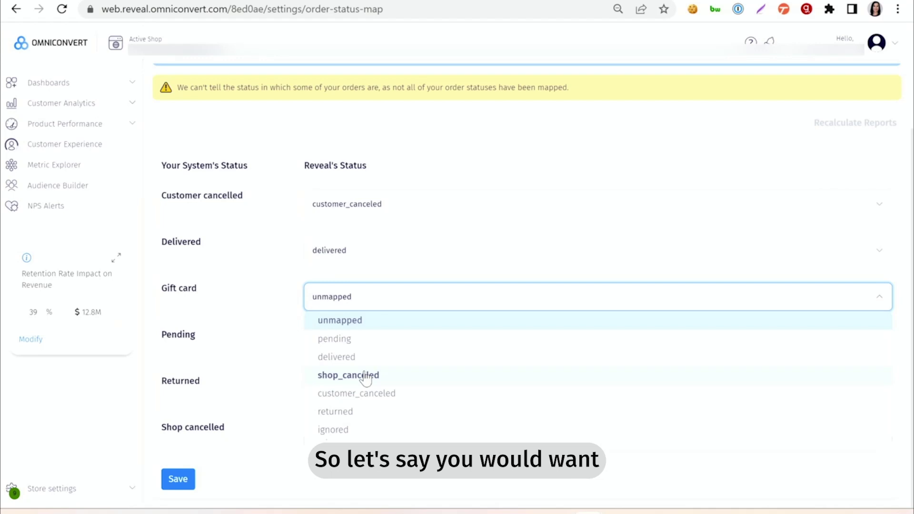
{"action": "left_click", "coordinate": [344, 360]}
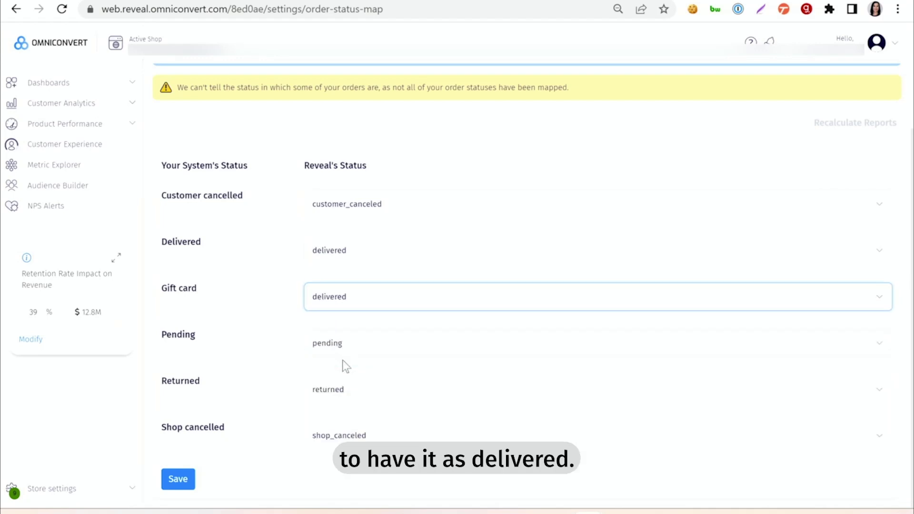
- Save the Gift card mapping and confirm 'Yes, update anyway' at the warning
{"action": "left_click", "coordinate": [178, 481]}
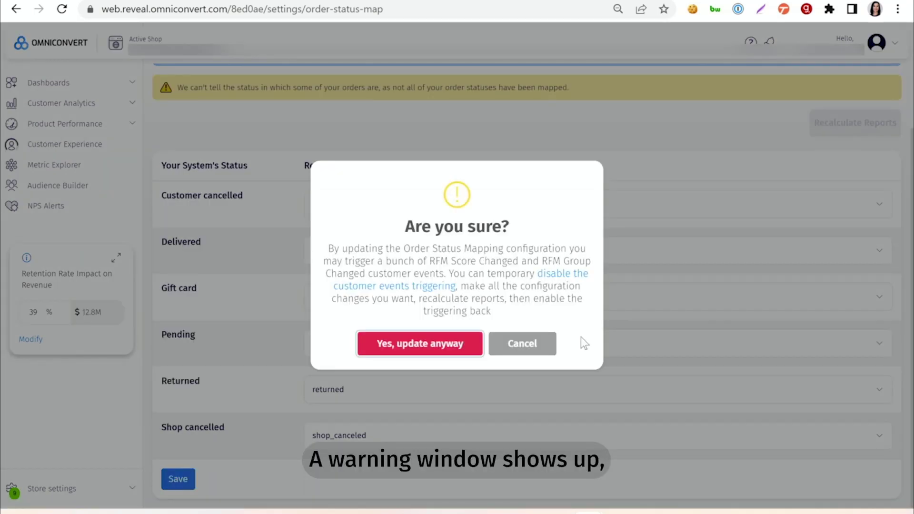
{"action": "left_click", "coordinate": [426, 344]}
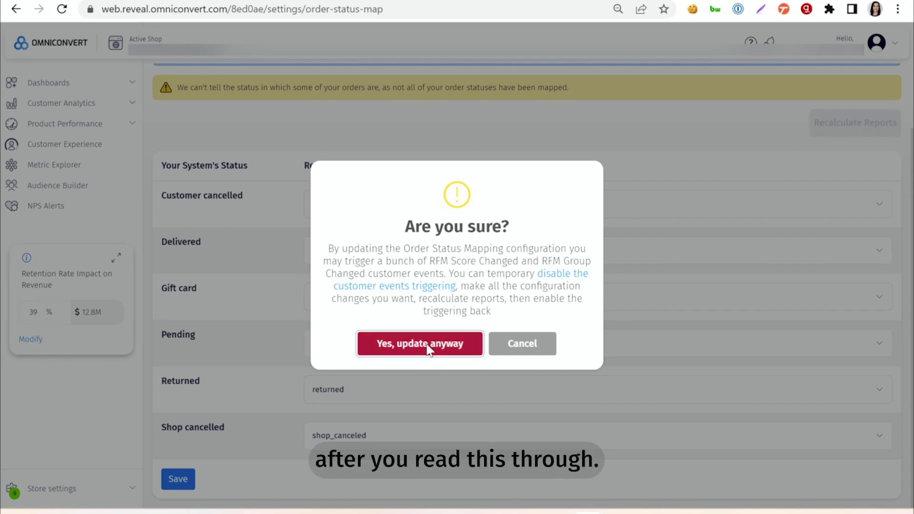